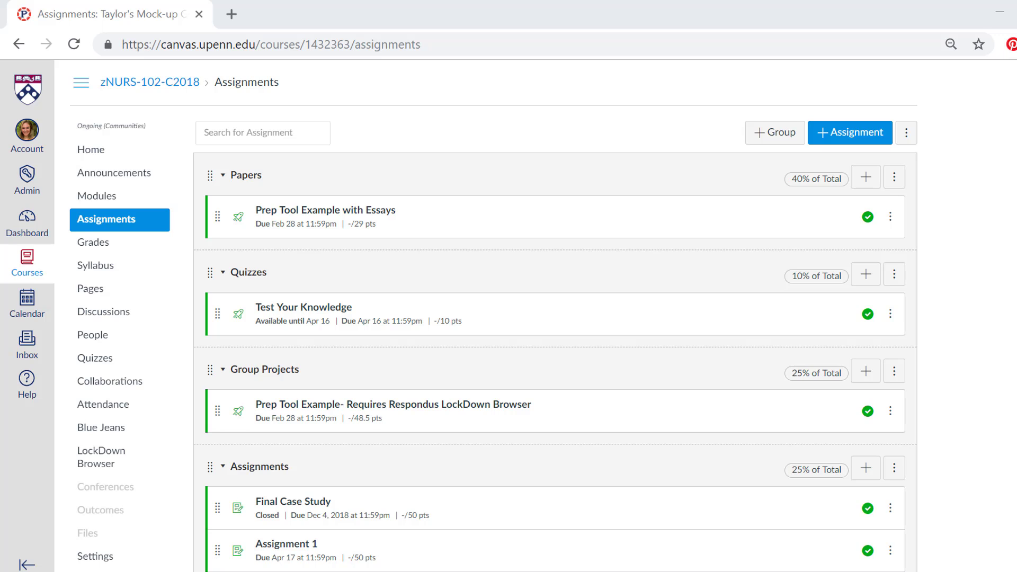
# Start a new assignment group named Exams, then cancel without saving it
pyautogui.scroll(-2, 1005, 352)
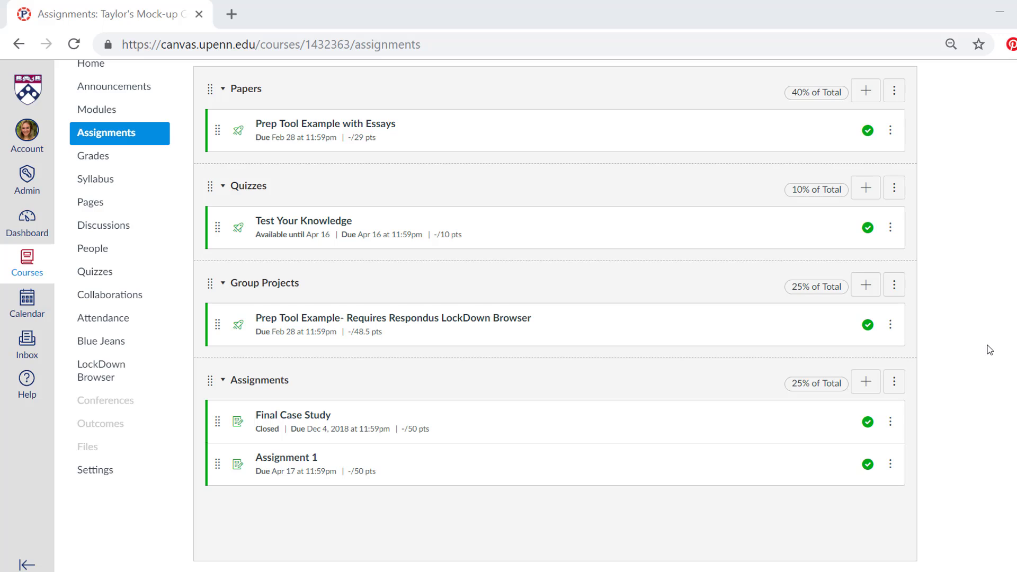
pyautogui.scroll(3, 989, 349)
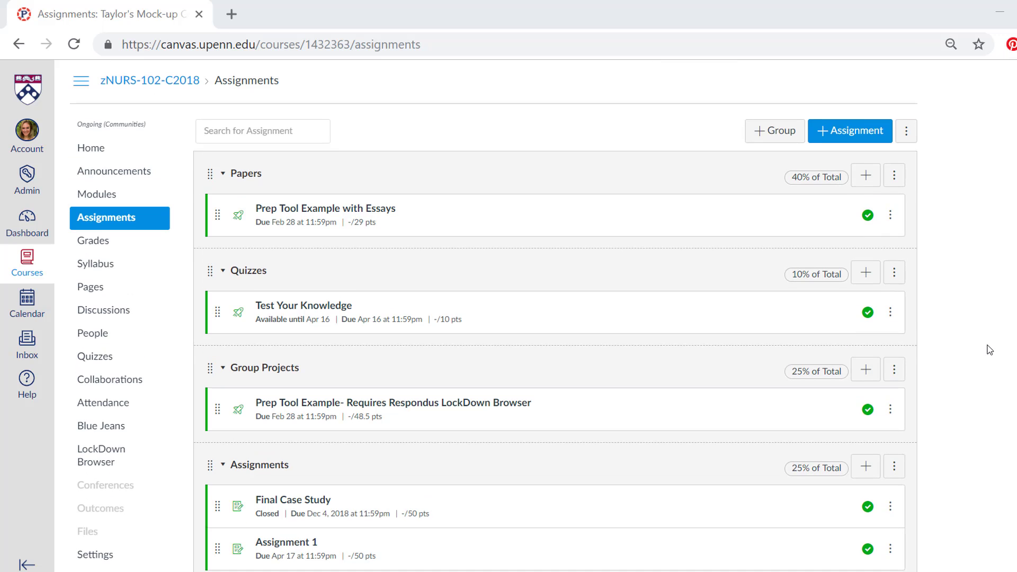
pyautogui.click(776, 131)
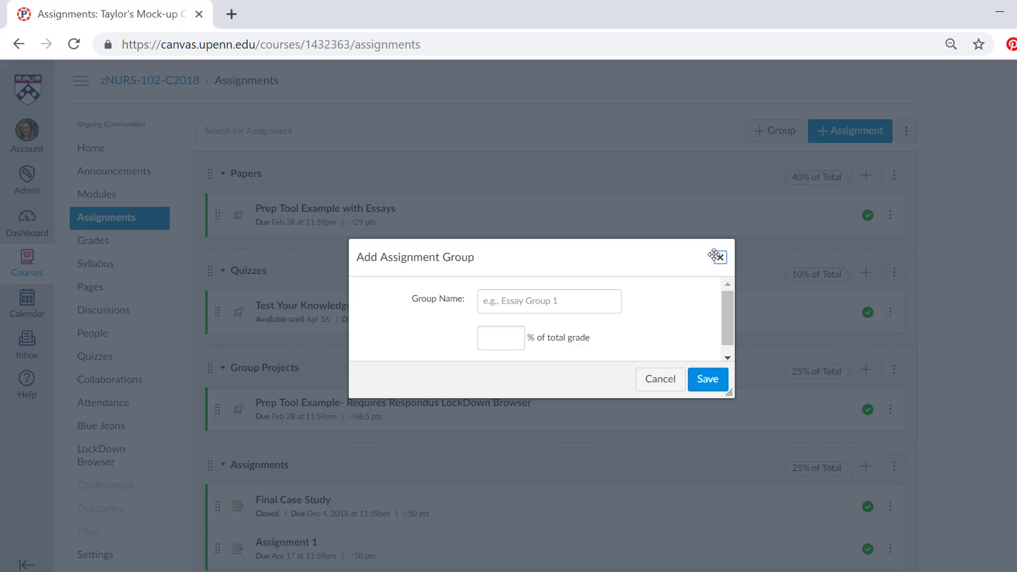
pyautogui.click(563, 303)
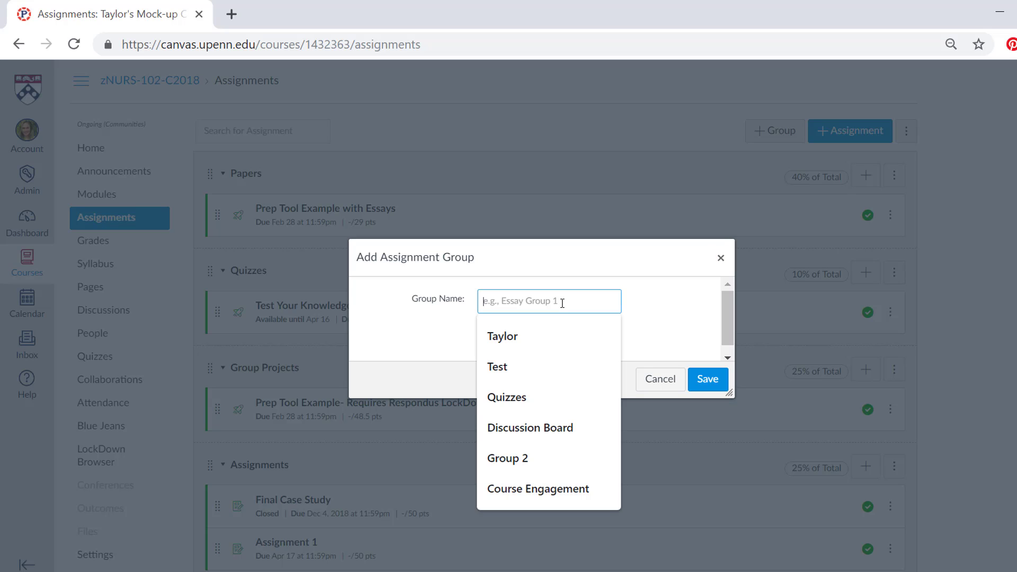
pyautogui.write('Exams')
pyautogui.click(500, 344)
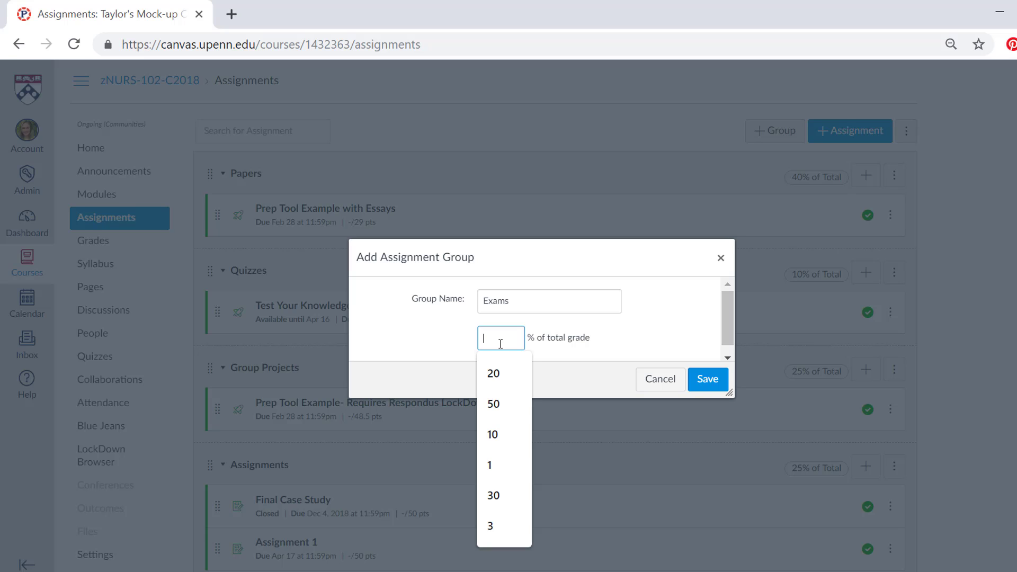
pyautogui.click(659, 378)
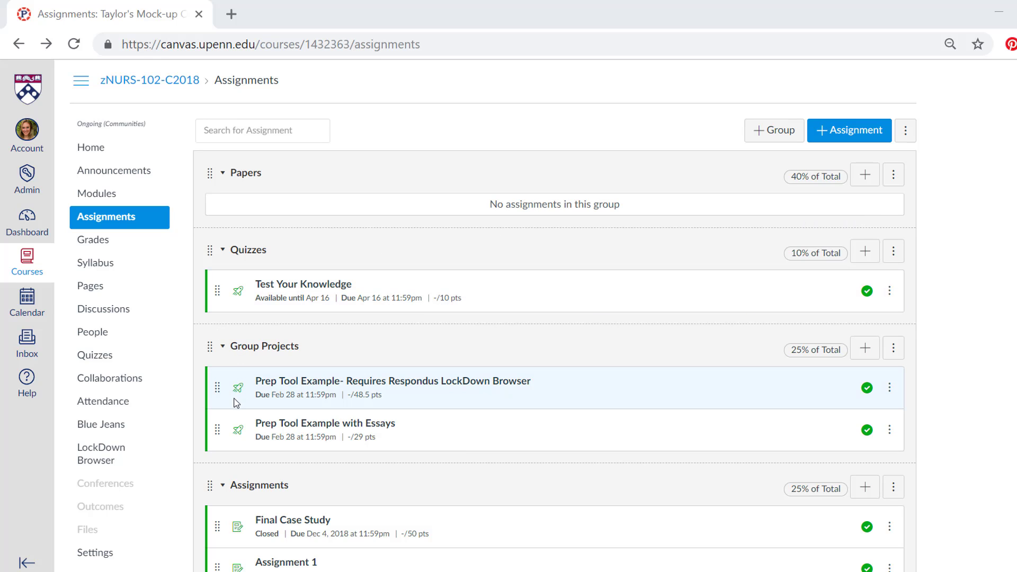
# Start a new assignment and keep its grades displayed as Points
pyautogui.click(847, 136)
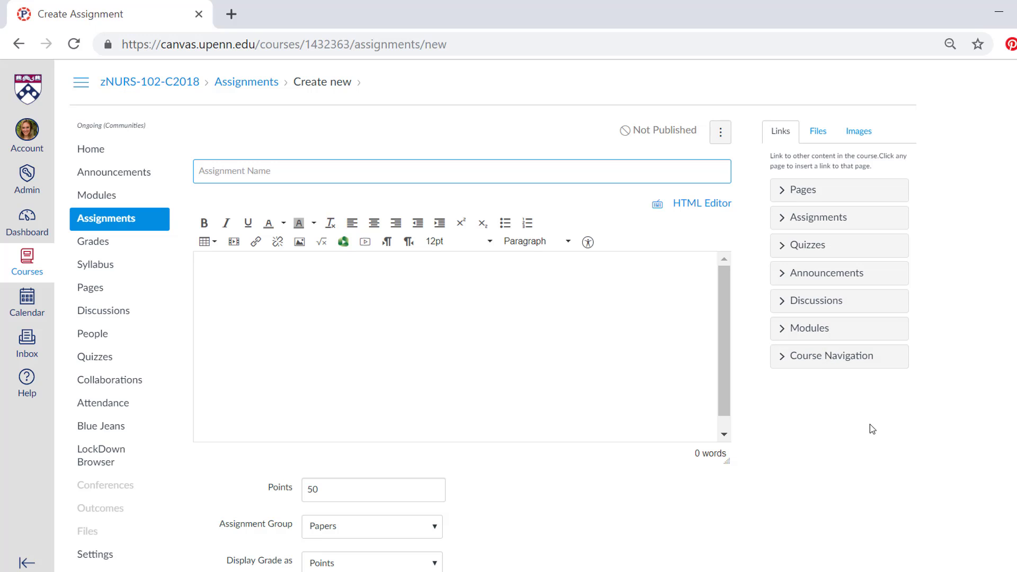
pyautogui.scroll(-2, 869, 429)
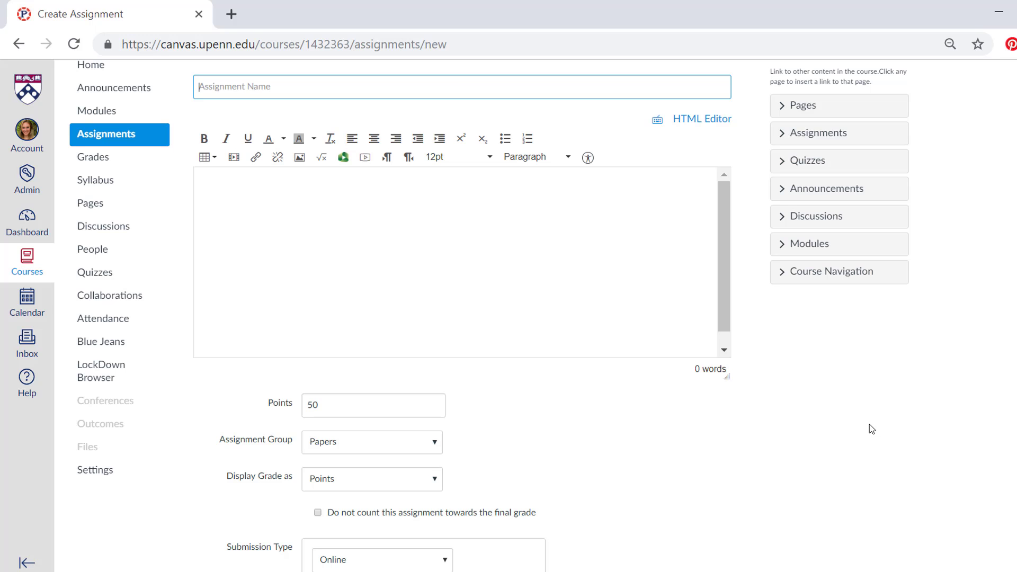
pyautogui.scroll(-2, 871, 429)
pyautogui.click(417, 402)
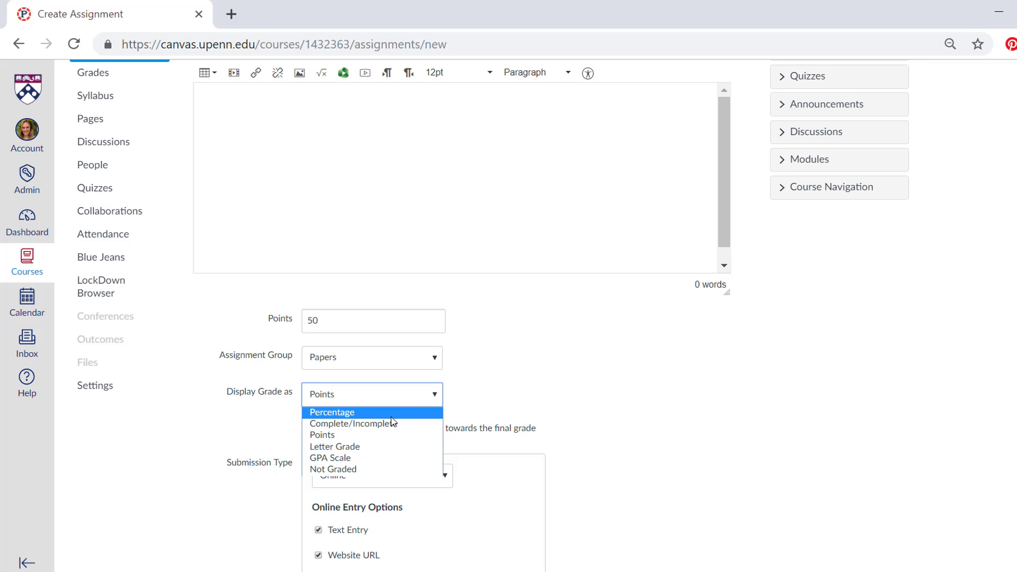
pyautogui.click(666, 410)
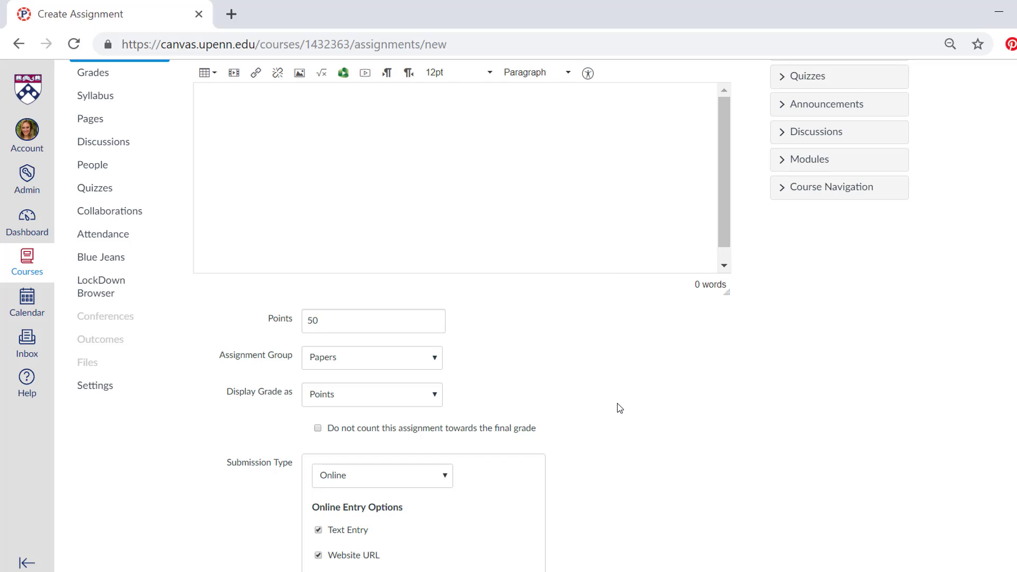
# Show the list of available submission types for the new assignment
pyautogui.scroll(-2, 618, 405)
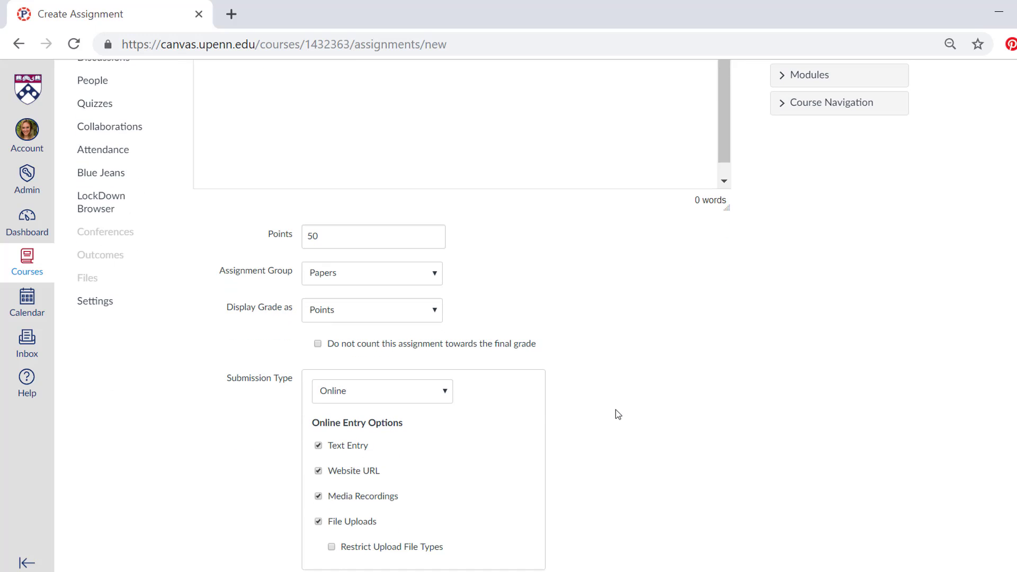
pyautogui.scroll(-2, 616, 409)
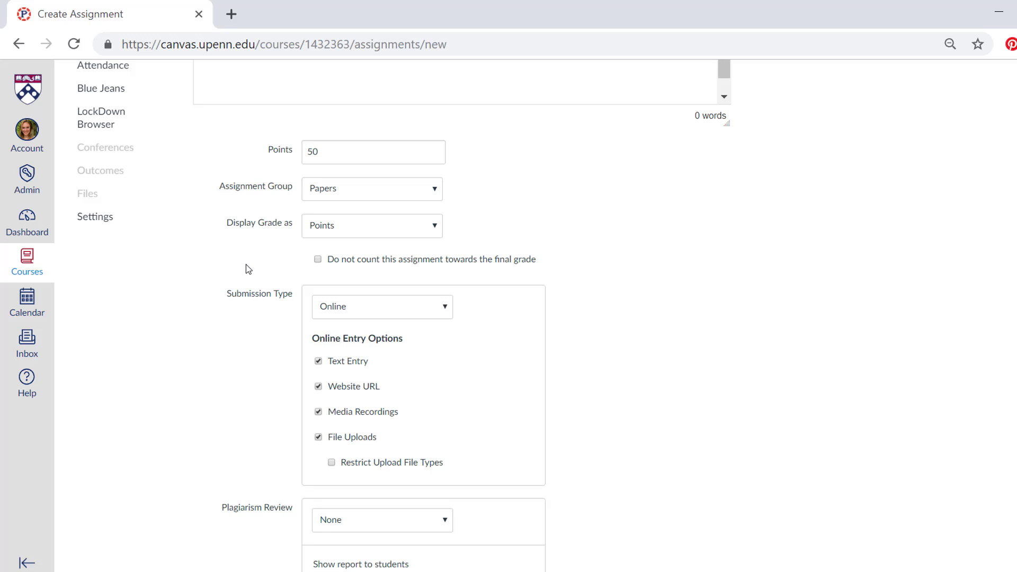
pyautogui.click(373, 313)
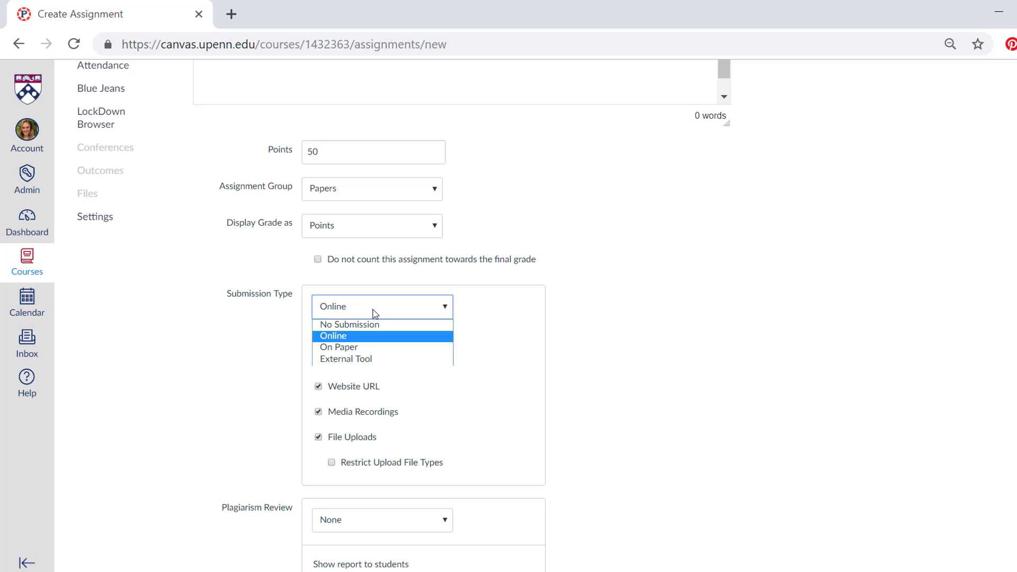
pyautogui.click(359, 336)
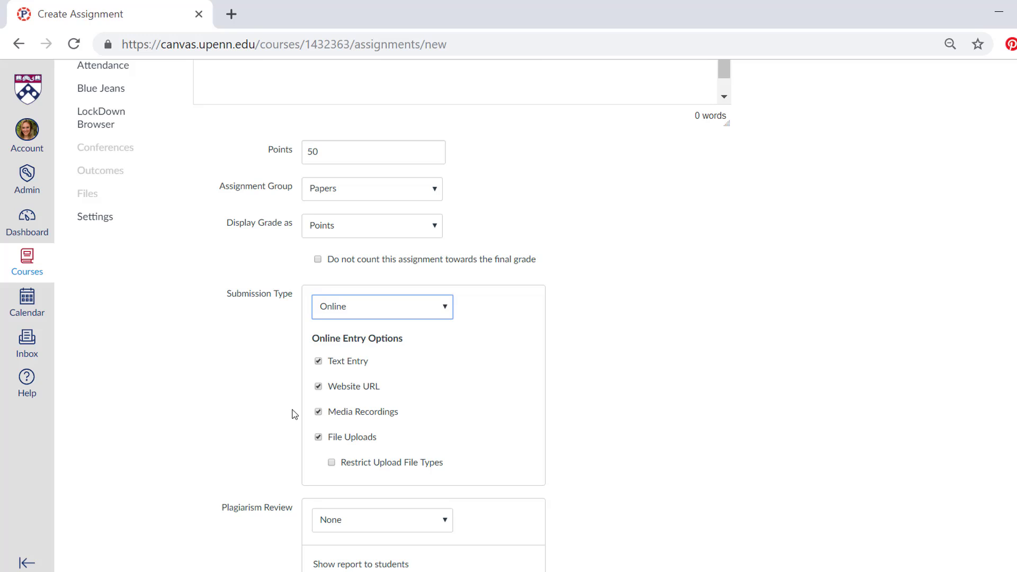
pyautogui.click(319, 388)
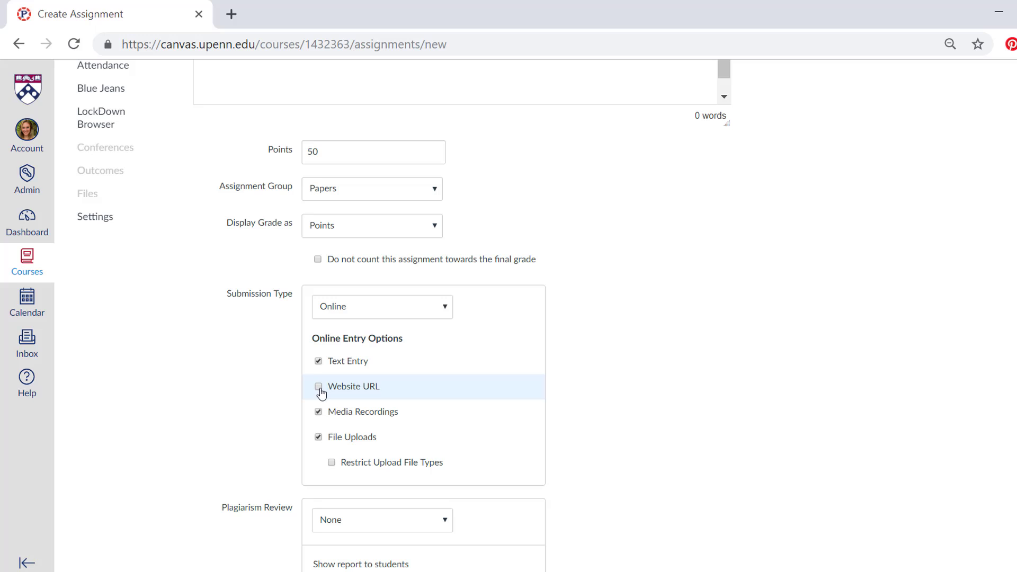
pyautogui.click(318, 387)
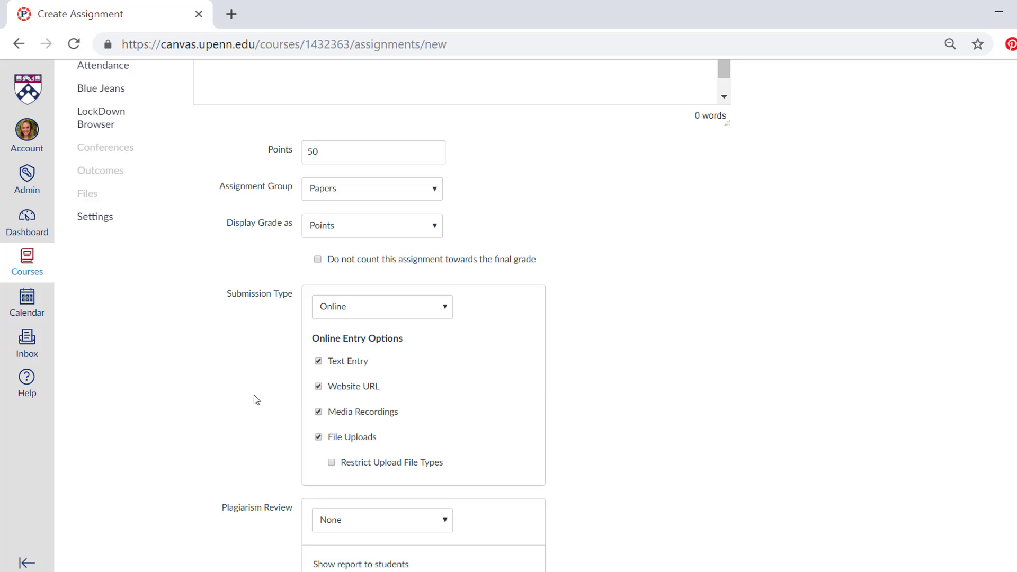
pyautogui.scroll(-1, 247, 392)
pyautogui.scroll(-4, 246, 391)
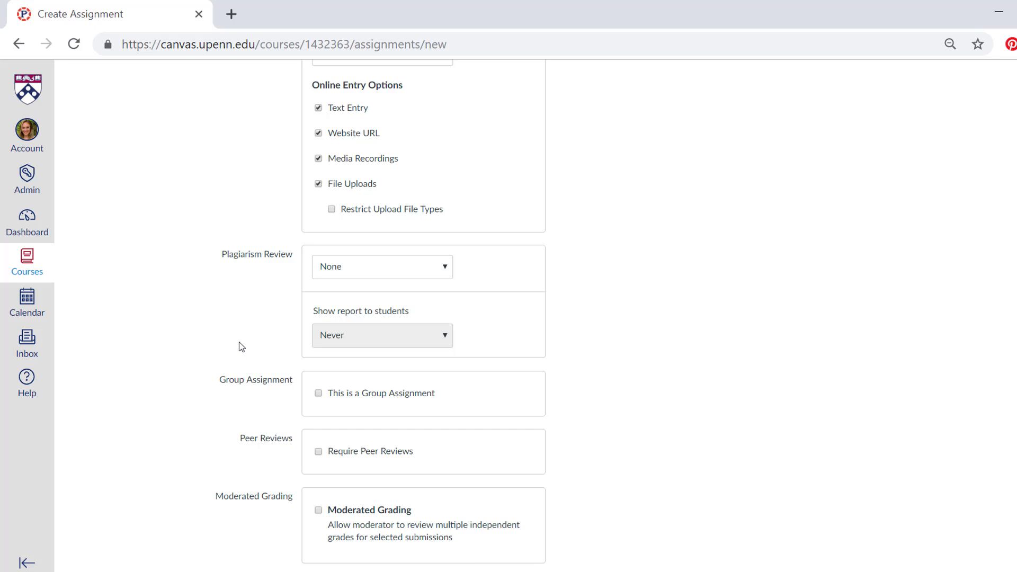
# Turn on Turnitin plagiarism review and keep Online as the submission type
pyautogui.click(377, 269)
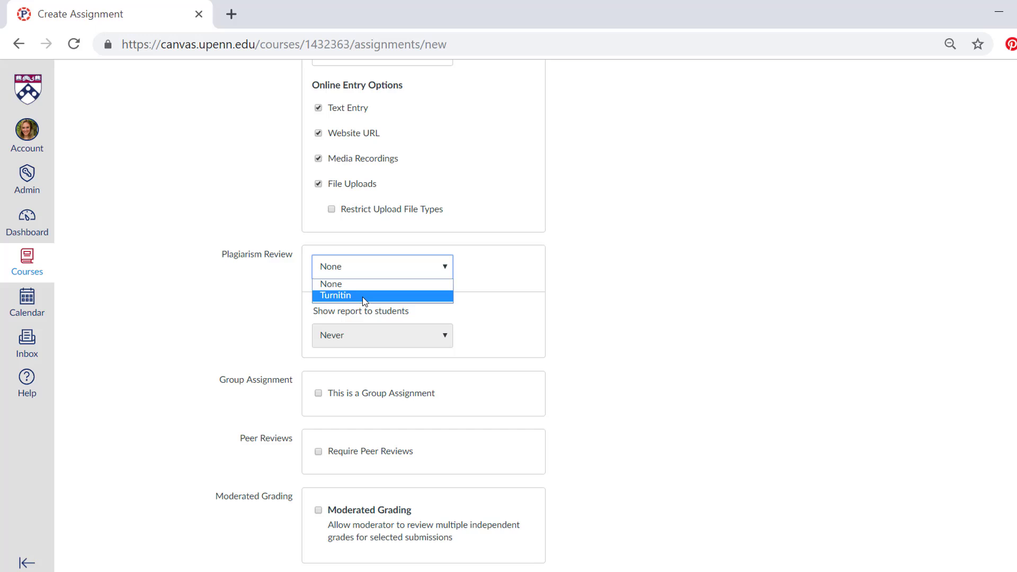
pyautogui.click(363, 296)
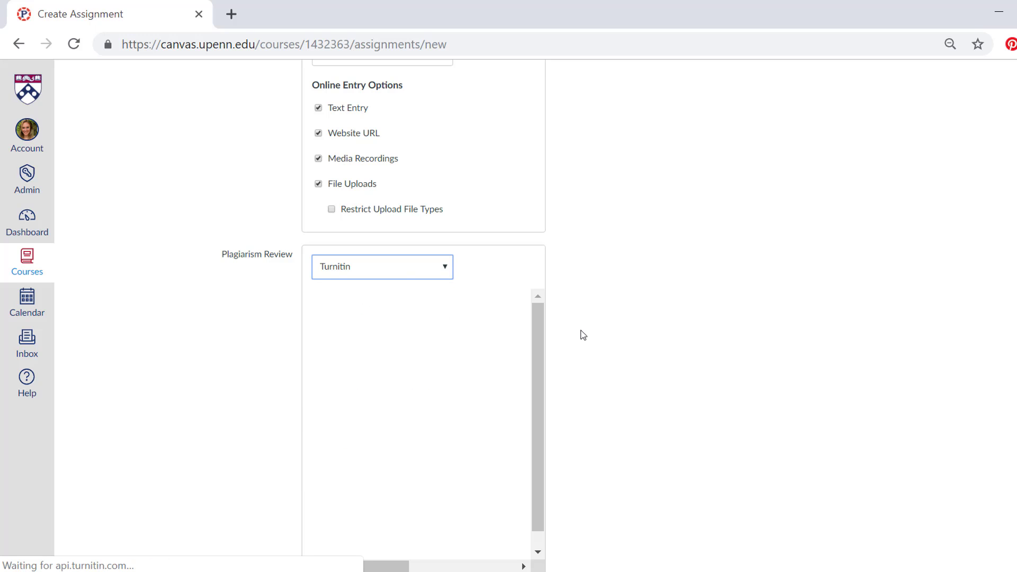
pyautogui.scroll(2, 638, 340)
pyautogui.click(444, 141)
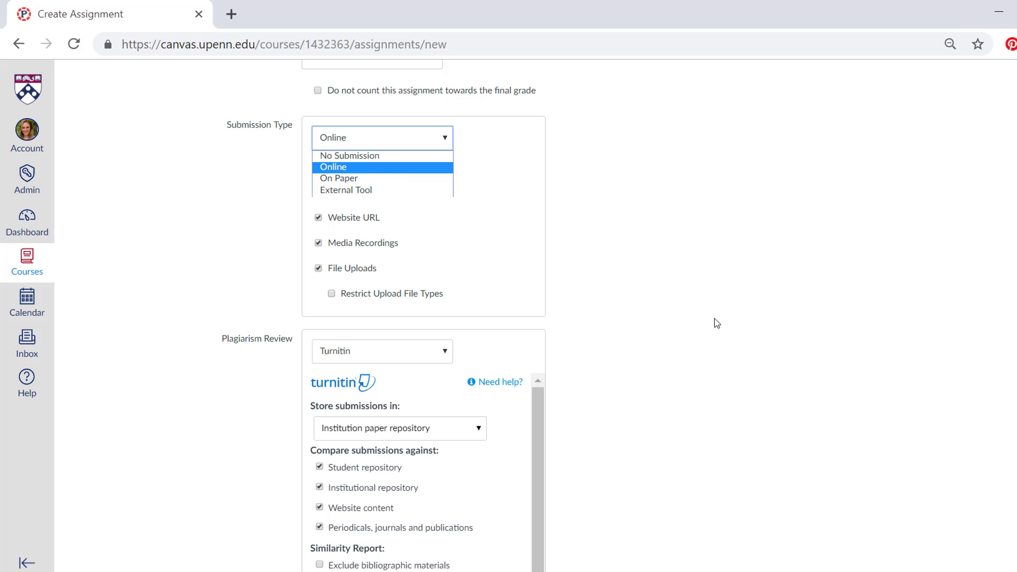
pyautogui.click(689, 332)
pyautogui.scroll(-3, 656, 343)
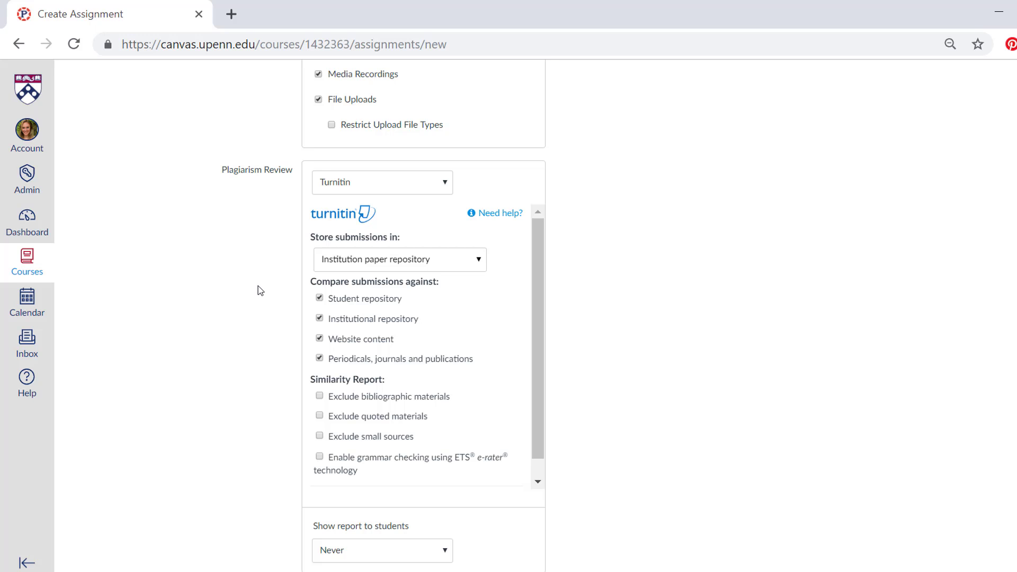
pyautogui.scroll(-3, 259, 290)
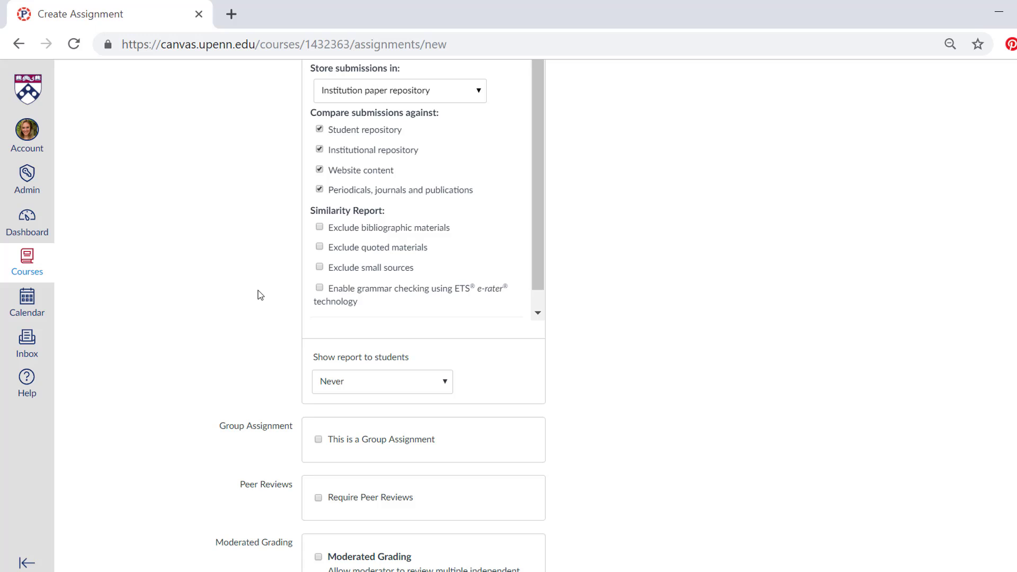
pyautogui.scroll(-2, 260, 295)
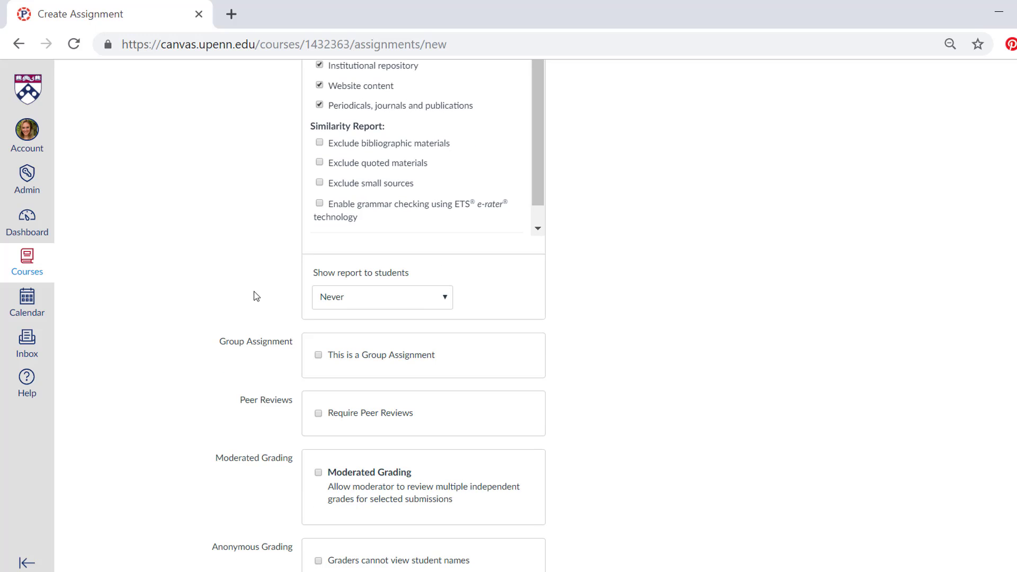
pyautogui.scroll(-2, 256, 296)
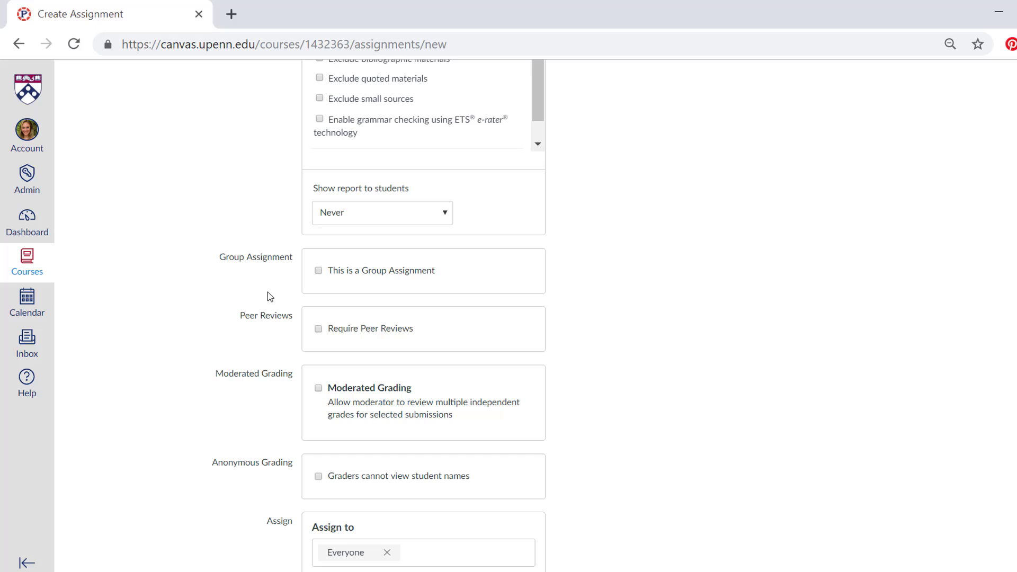
# Make it a group assignment that requires peer reviews, then look at Moderated Grading
pyautogui.click(317, 272)
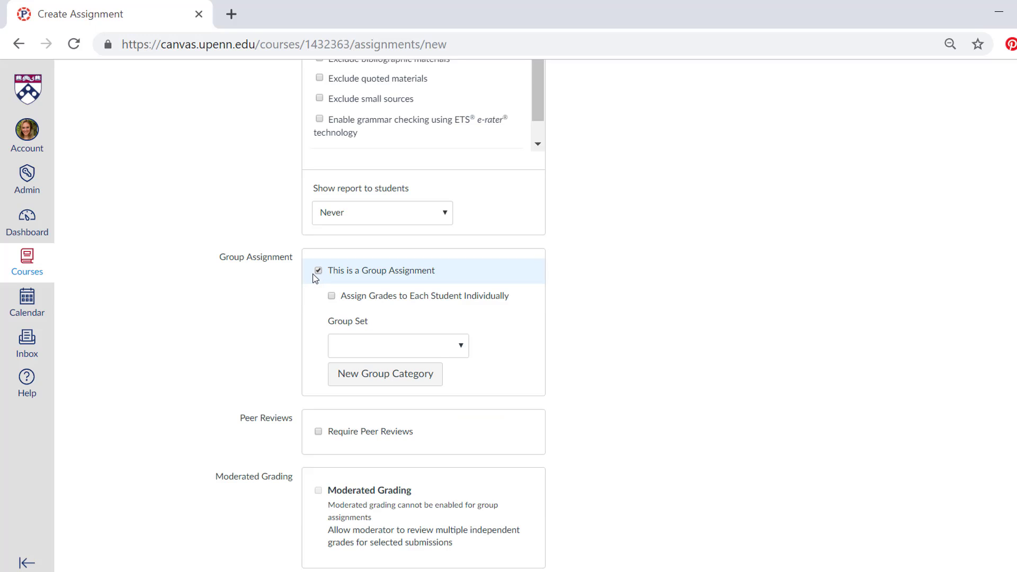
pyautogui.click(318, 432)
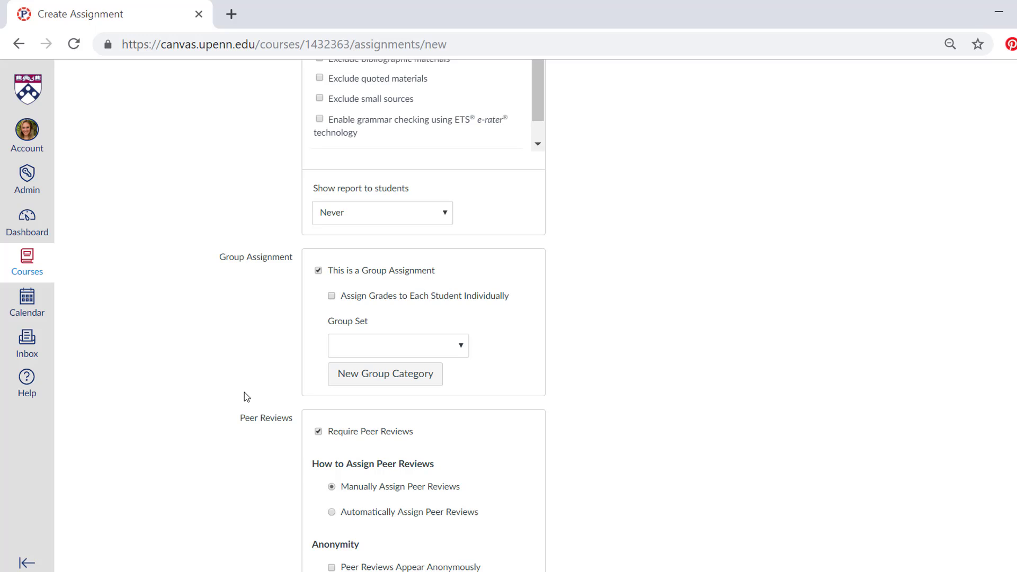
pyautogui.scroll(-3, 244, 392)
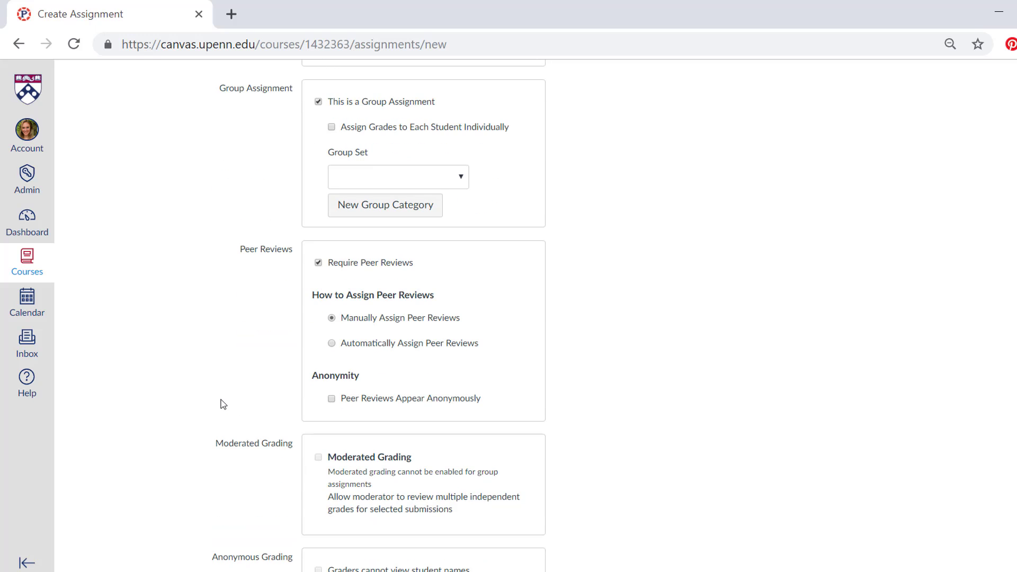
pyautogui.scroll(-2, 223, 404)
pyautogui.moveTo(320, 374)
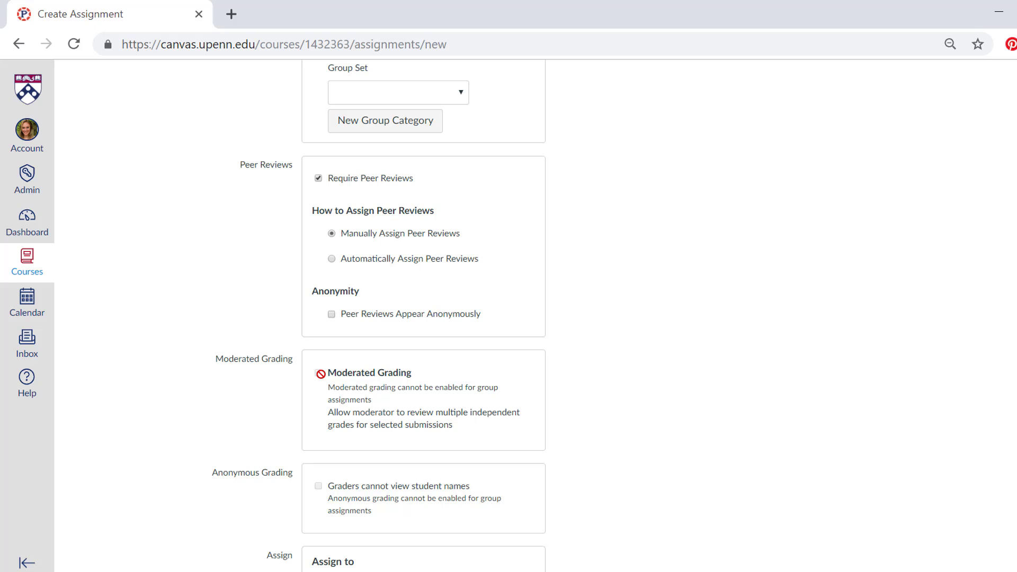
# Turn the group assignment and peer review settings back off
pyautogui.scroll(2, 321, 374)
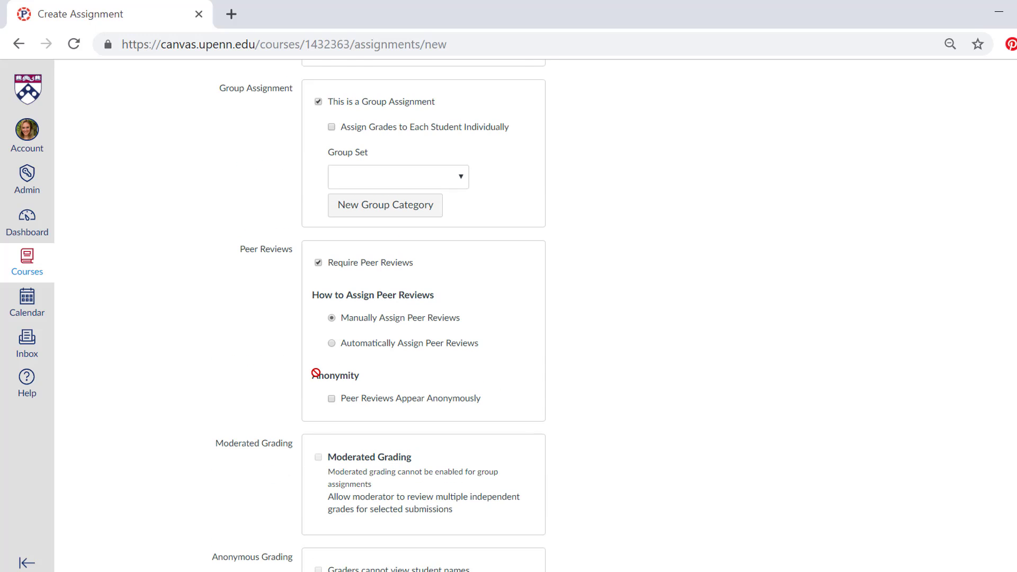
pyautogui.click(318, 102)
pyautogui.click(319, 160)
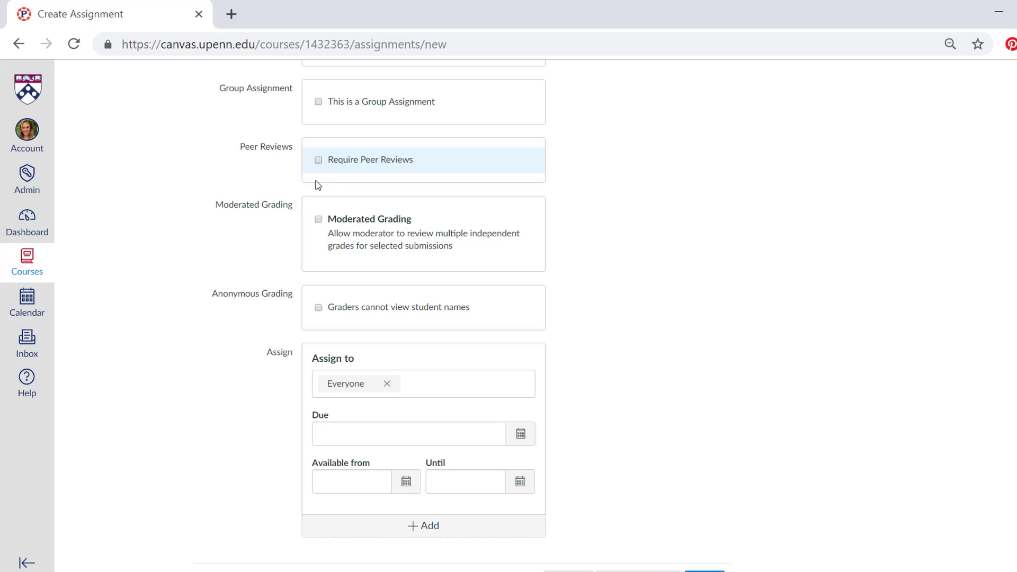
# Turn on moderated grading with 1 grader, leaving the final grader unselected
pyautogui.click(318, 219)
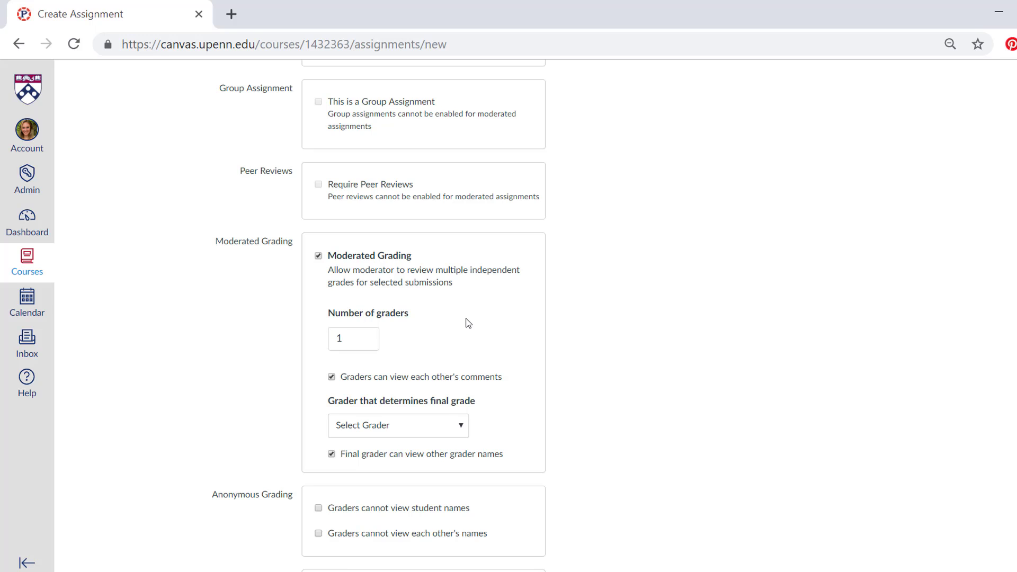
pyautogui.scroll(-2, 469, 326)
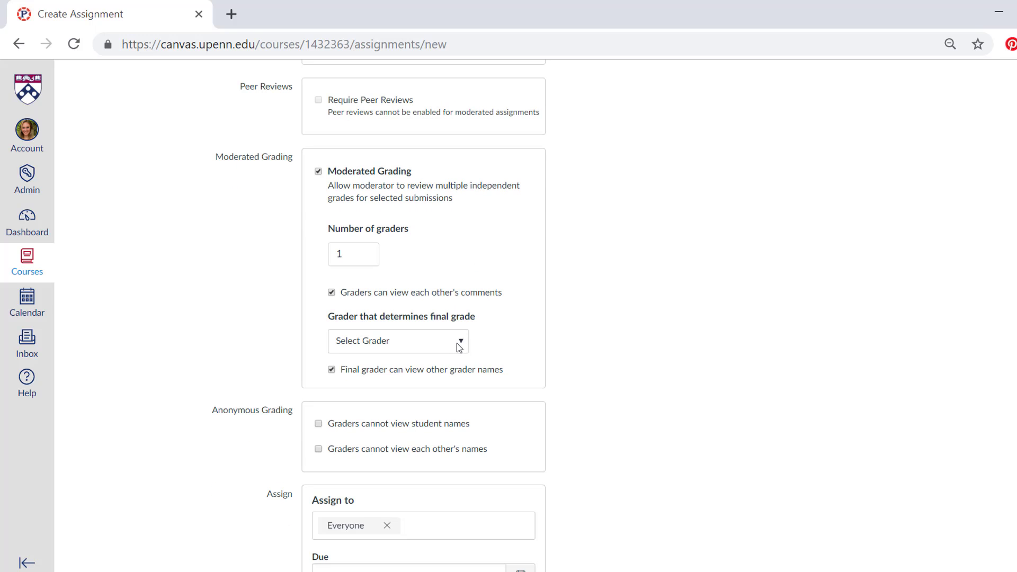
pyautogui.click(456, 345)
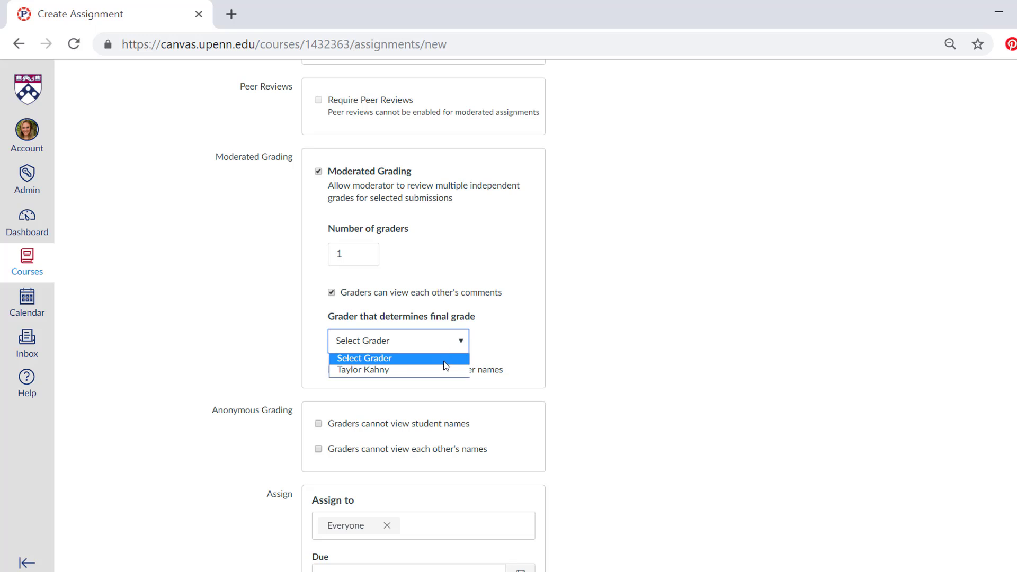
pyautogui.click(516, 336)
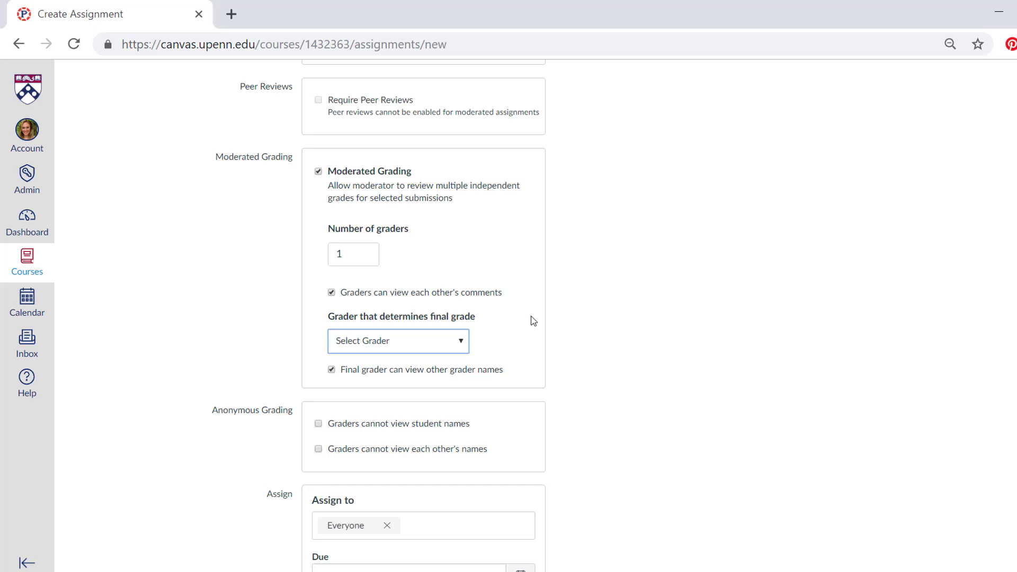
pyautogui.scroll(-3, 532, 321)
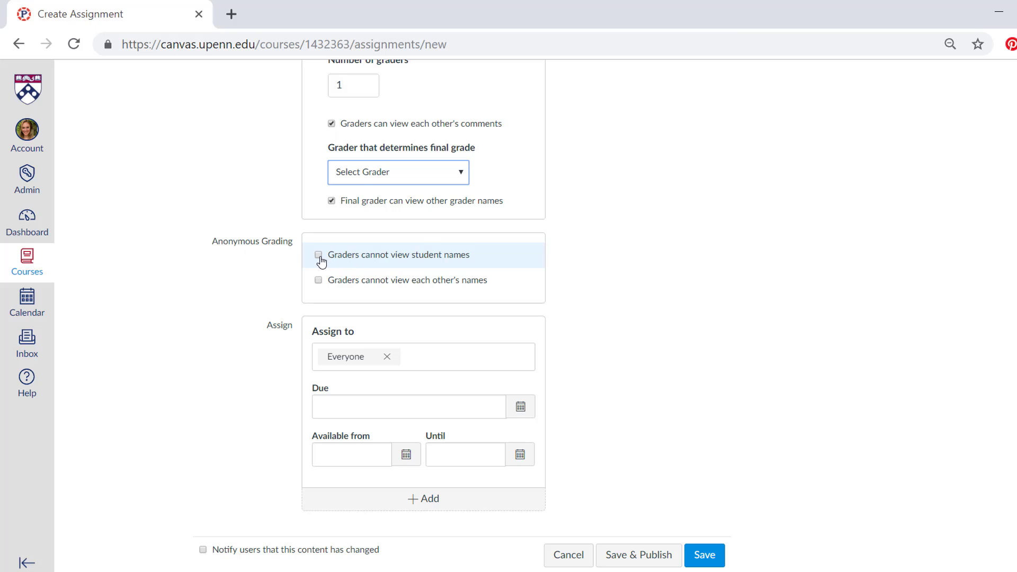
# Add a second assignee entry for one individual student, leaving all due dates empty
pyautogui.scroll(-1, 819, 332)
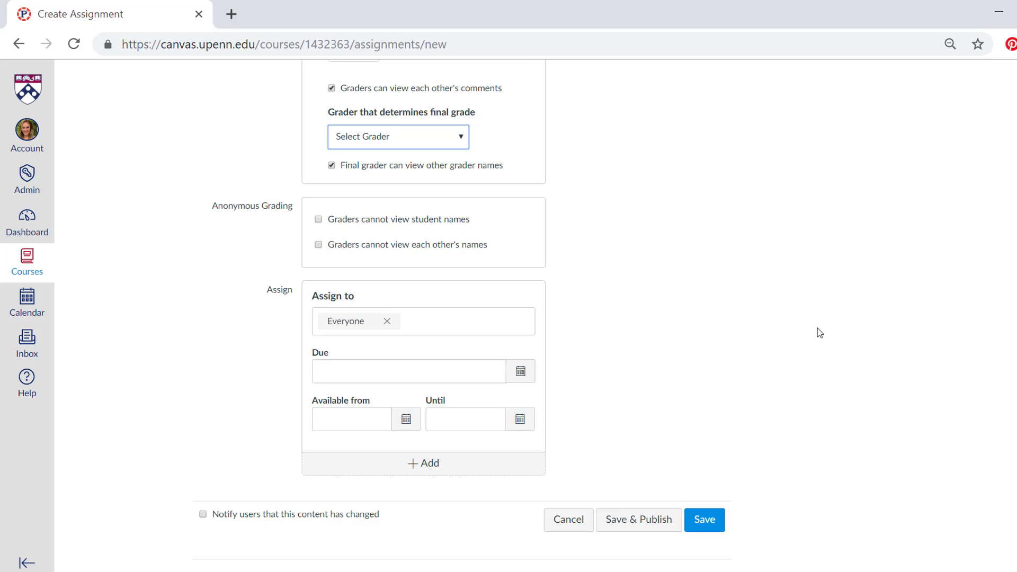
pyautogui.click(520, 373)
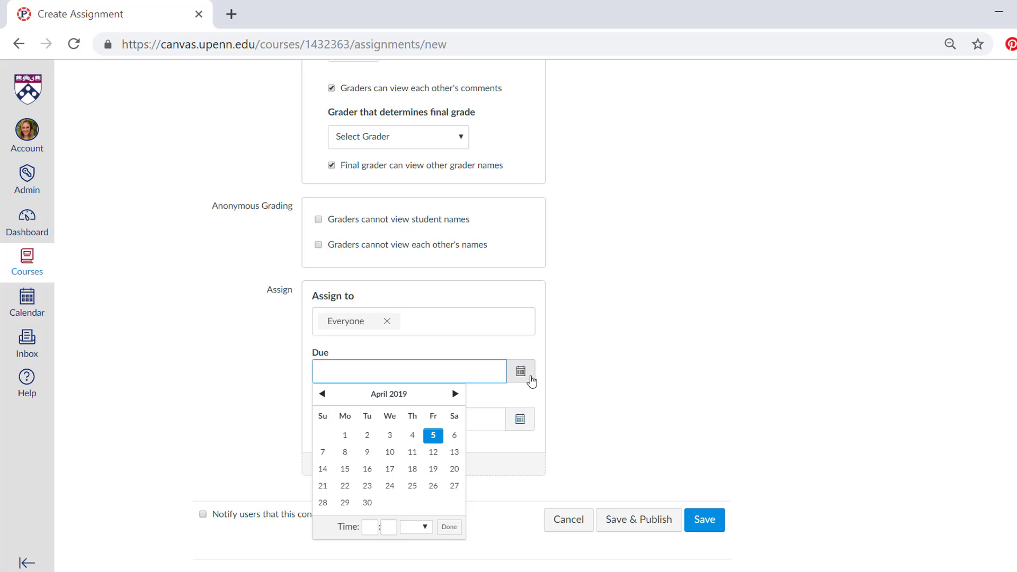
pyautogui.click(540, 409)
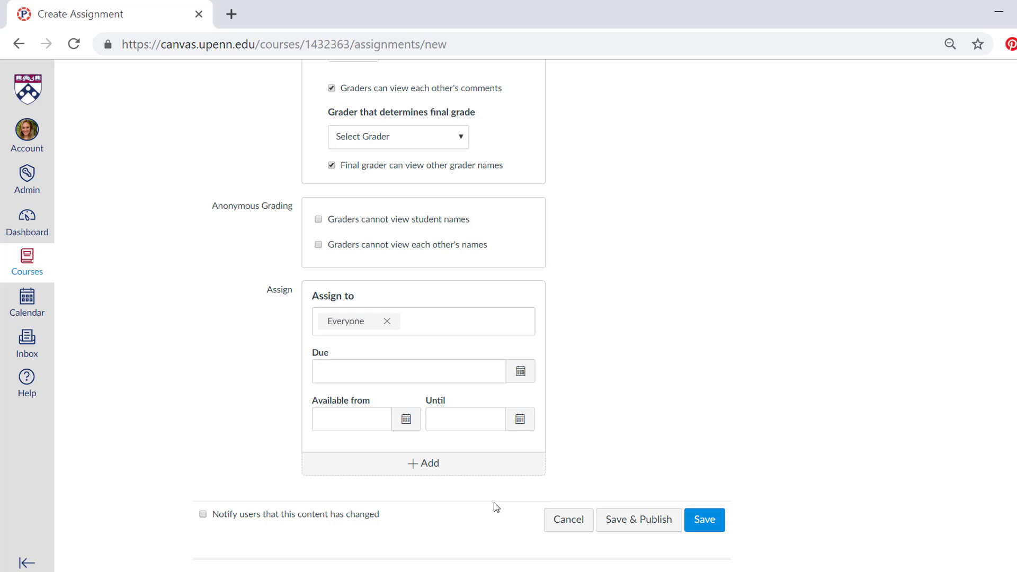
pyautogui.click(464, 473)
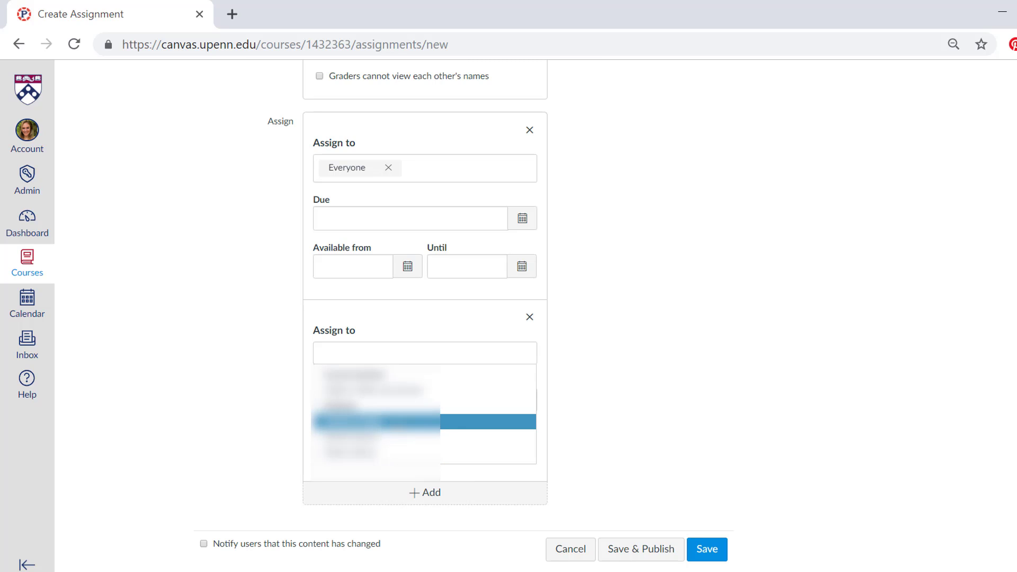
pyautogui.click(477, 421)
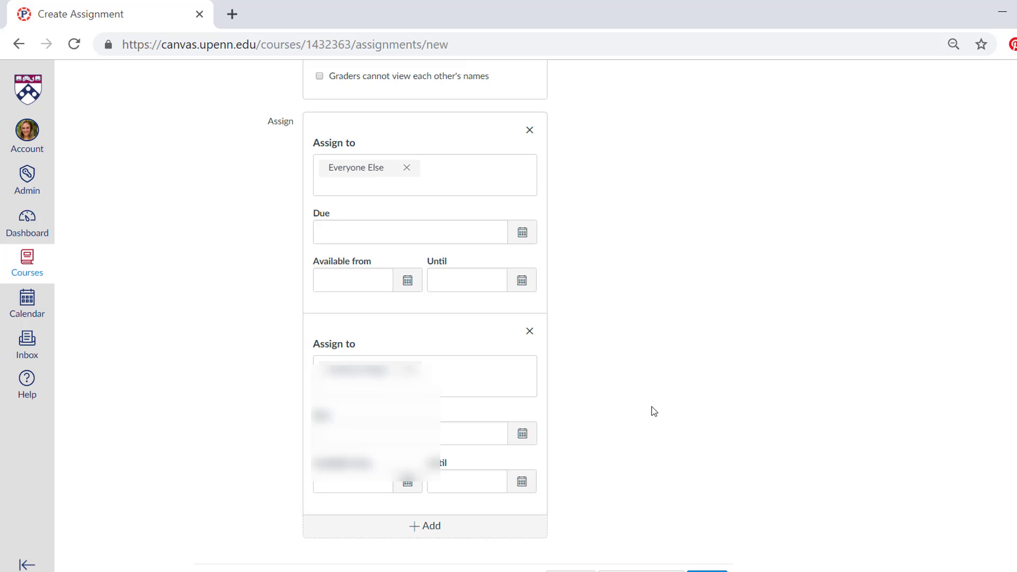
pyautogui.click(527, 437)
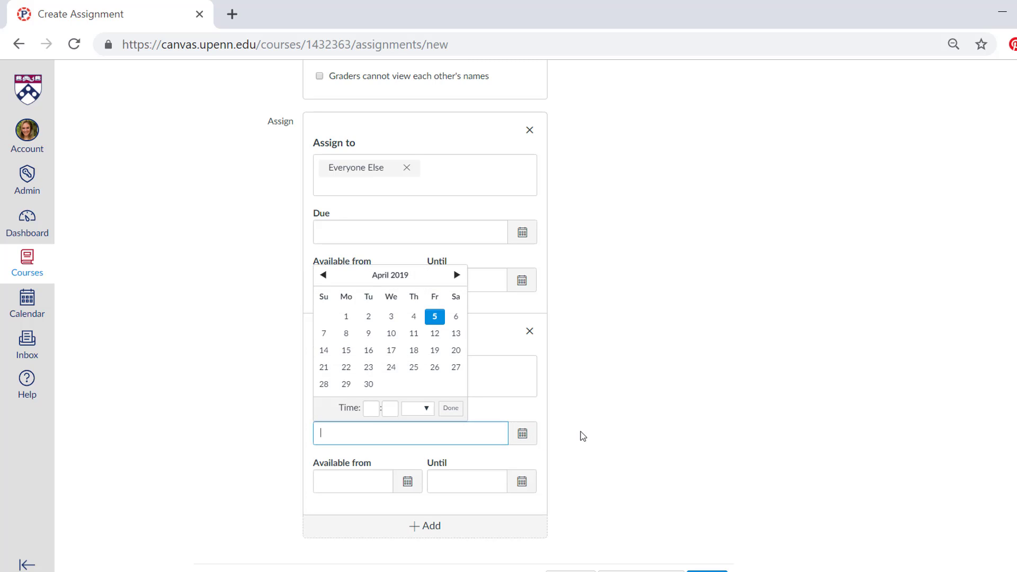
pyautogui.click(623, 439)
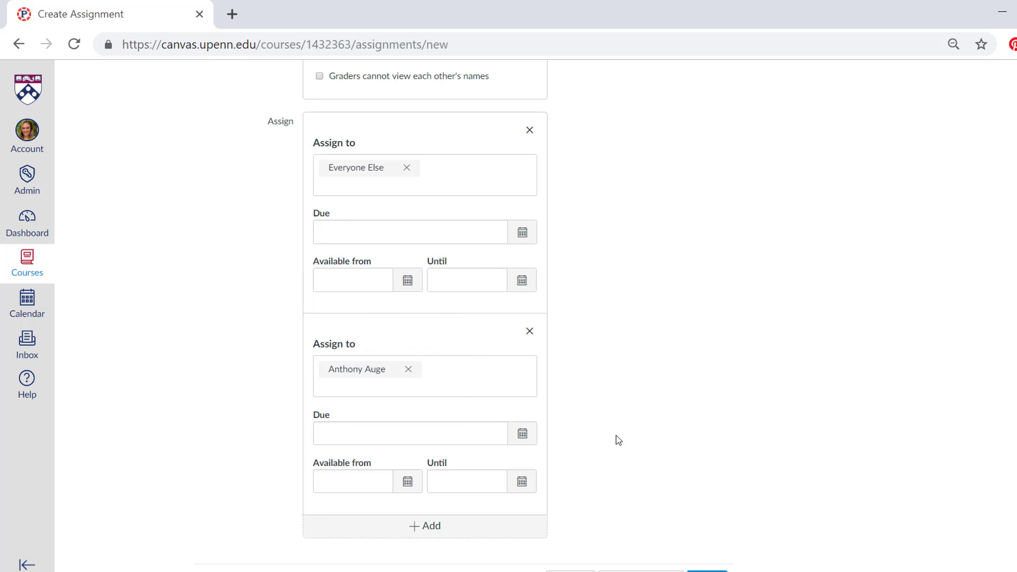
# Add a third assignee entry and leave it empty
pyautogui.click(480, 527)
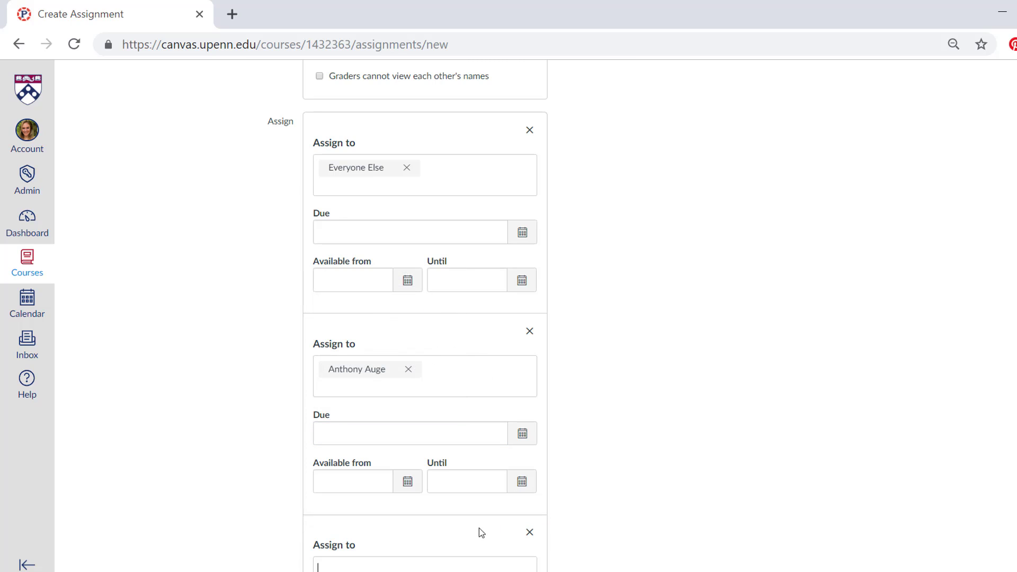
pyautogui.scroll(-3, 642, 434)
pyautogui.scroll(20, 642, 434)
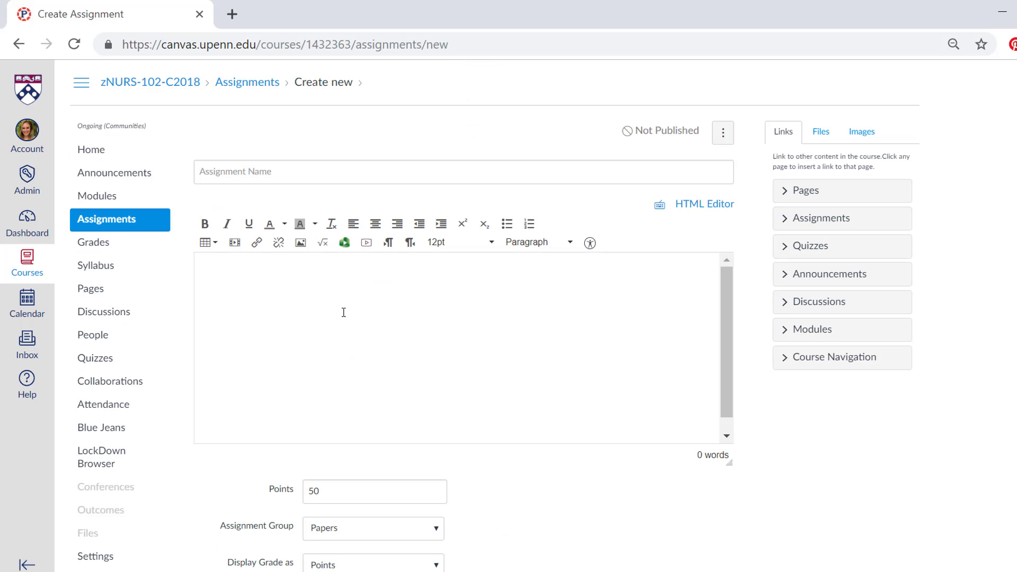
# Show the group weights: Papers 40%, Quizzes 10%, Group Projects 25%, Assignments 25%
pyautogui.click(153, 227)
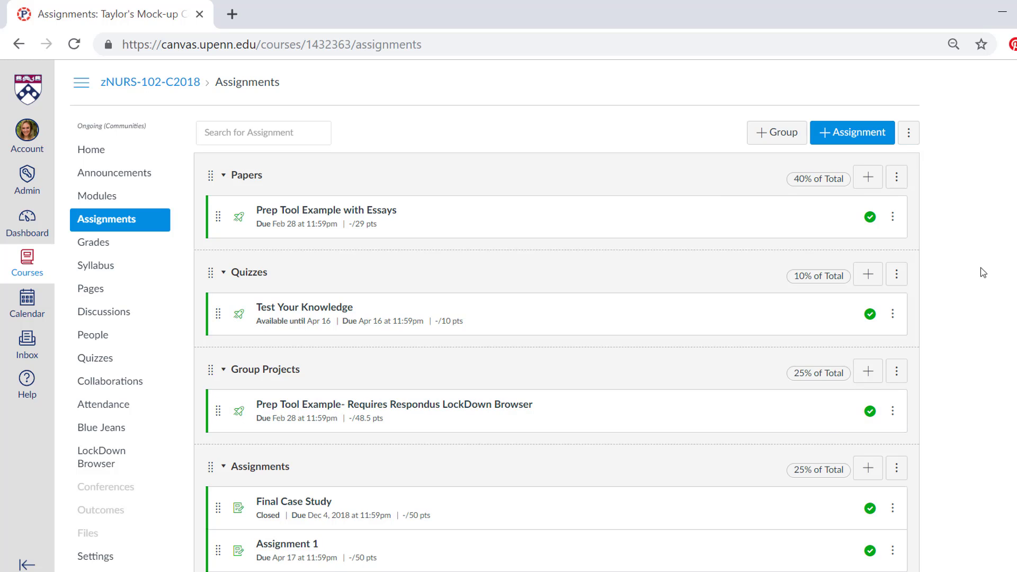
pyautogui.click(911, 139)
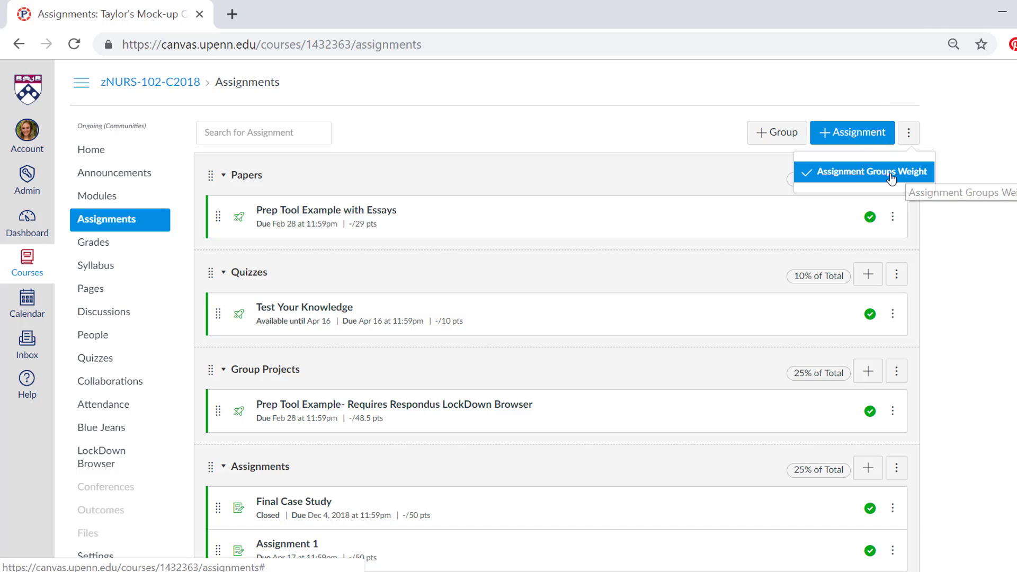
pyautogui.click(895, 178)
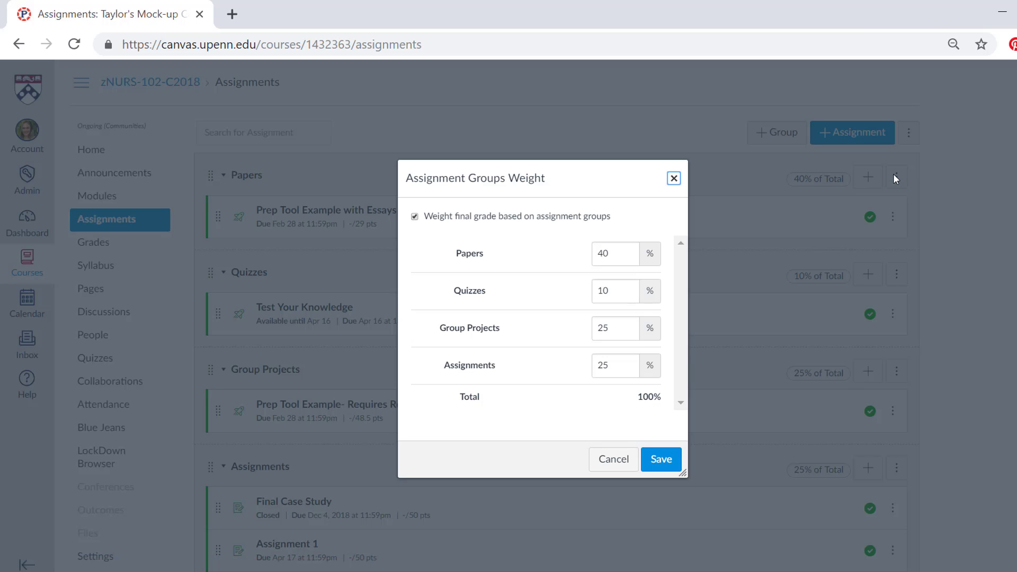